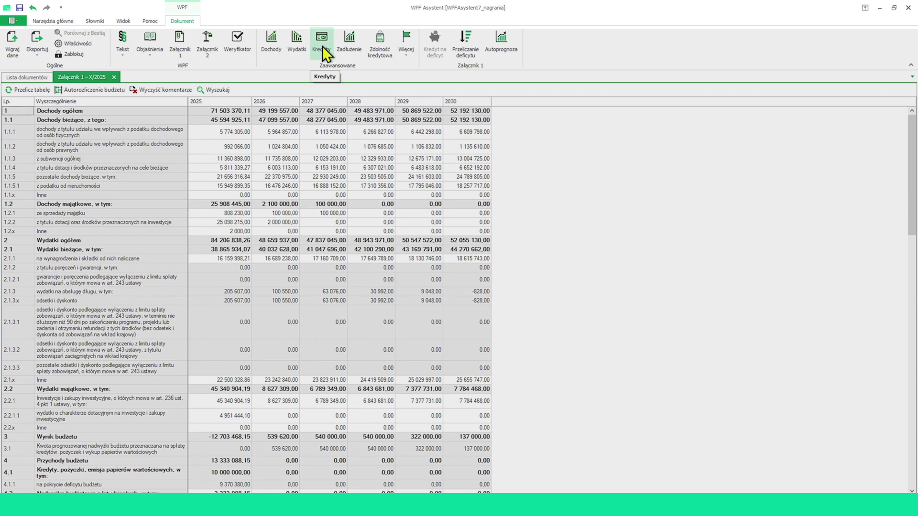
- Open the repayment plan of Zobowiązania historyczne from the loans (Kredyty) list and check the 2030 instalment and closing balance
click(322, 46)
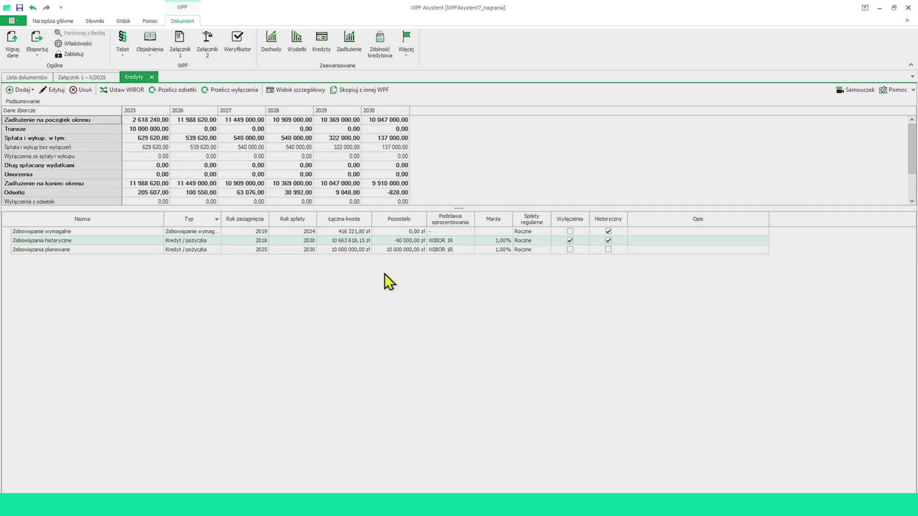
double_click(362, 240)
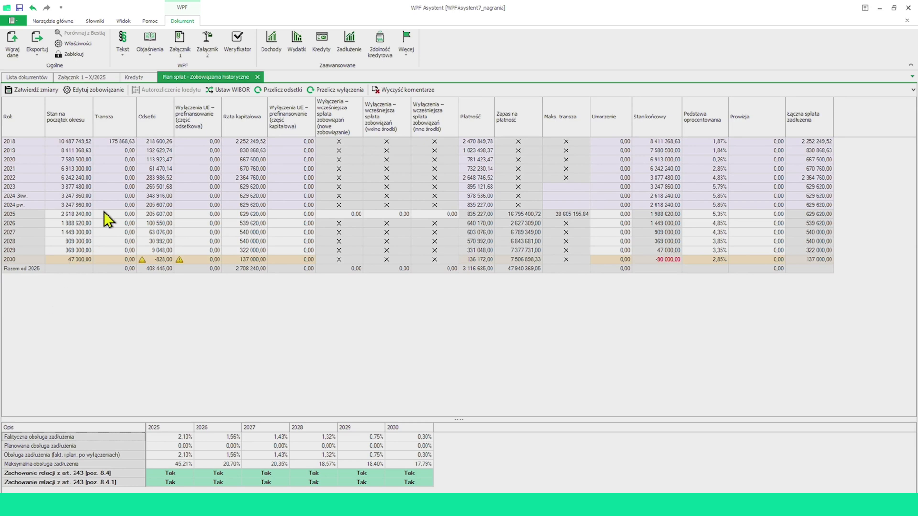
click(159, 232)
click(239, 260)
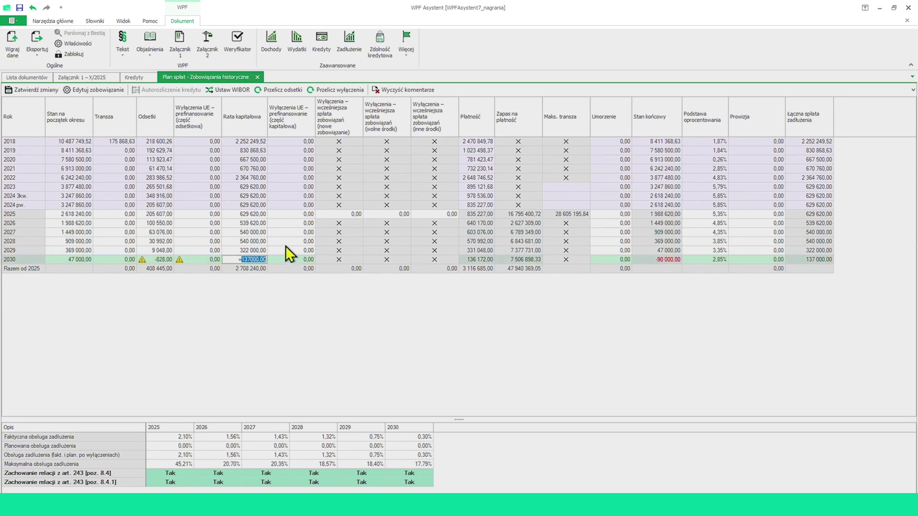
click(671, 259)
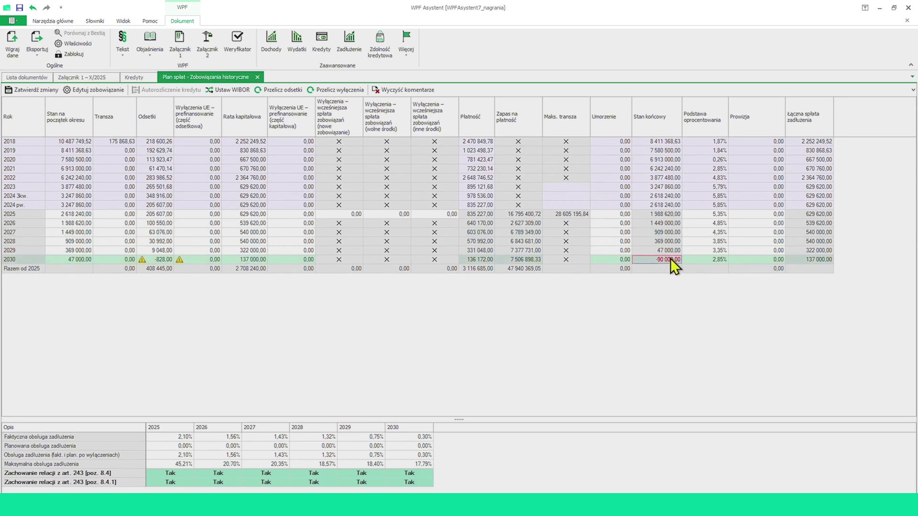
- Reduce the 2026 capital instalment (Rata kapitałowa) by 90000 and check the 2030 closing balance
click(256, 224)
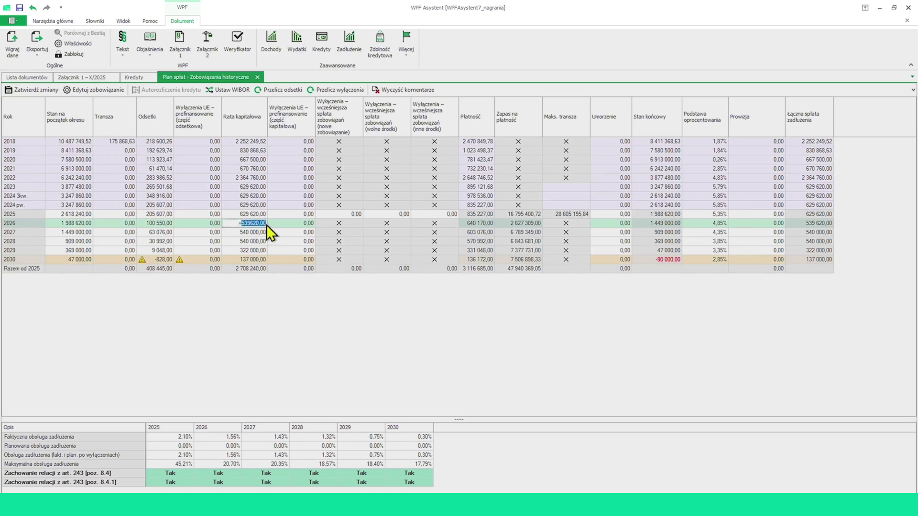
click(263, 225)
text(-90000)
key(Return)
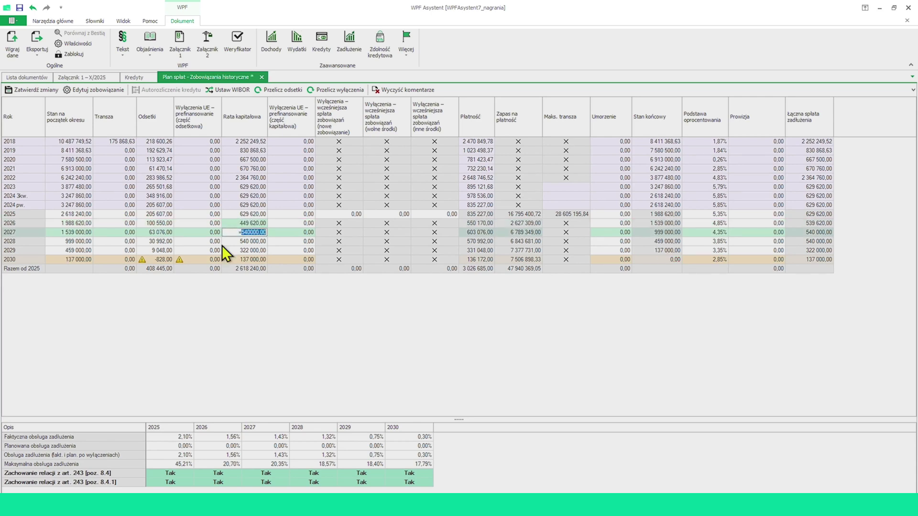
click(293, 241)
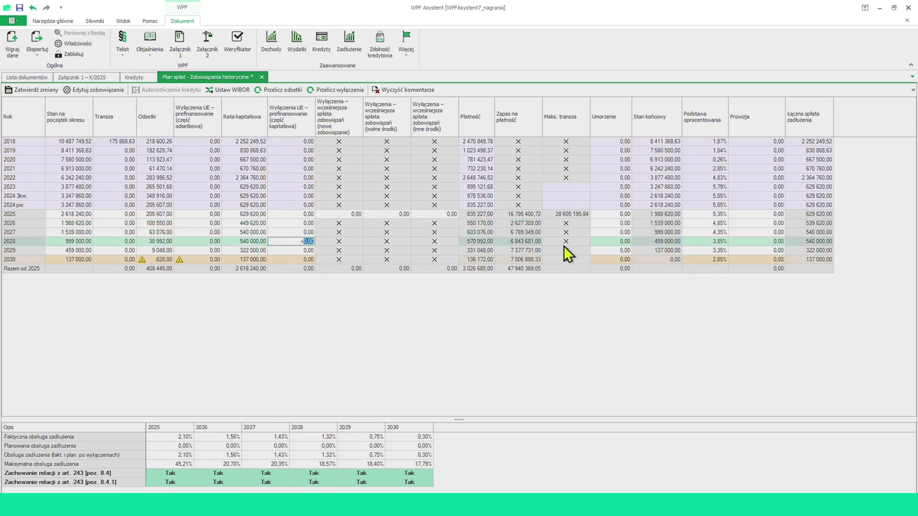
click(669, 263)
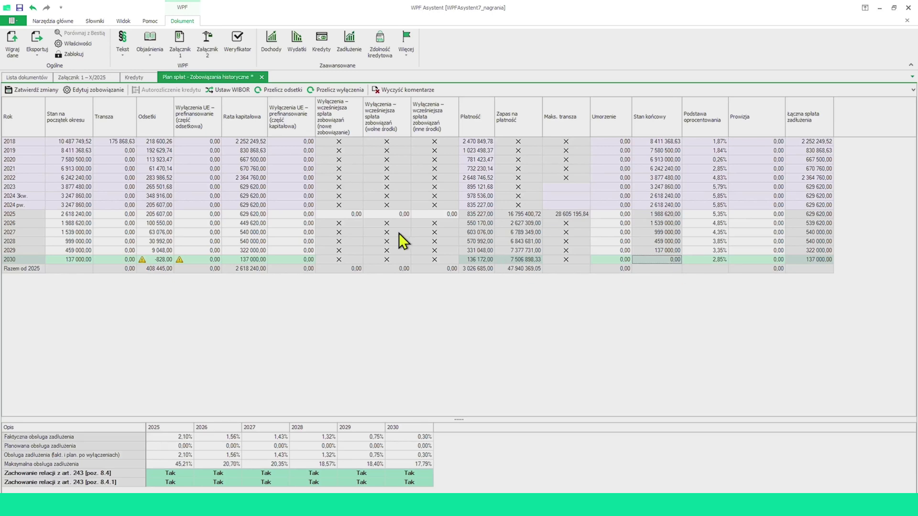
- Recalculate the historical liabilities' interest from 2026 using the averaged method with rounding, then approve the changes and close the plan
click(290, 89)
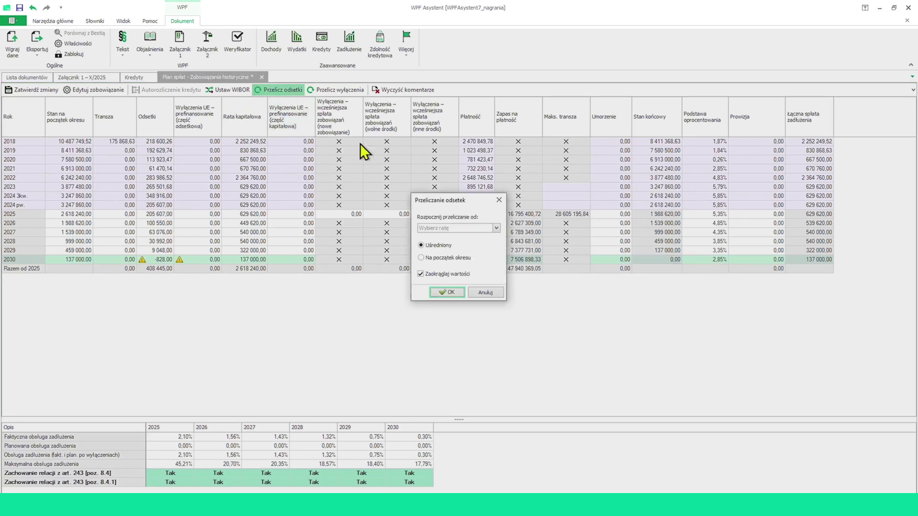
click(497, 228)
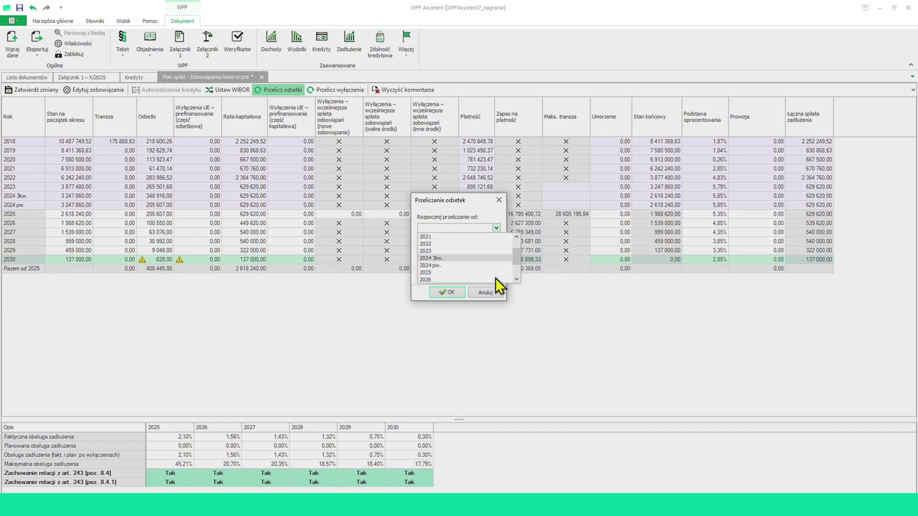
click(441, 272)
click(496, 228)
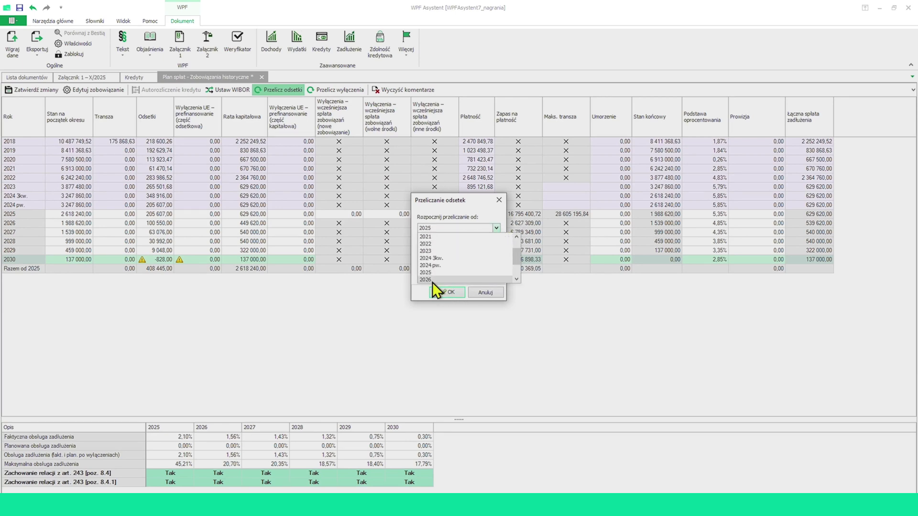
click(432, 282)
click(446, 292)
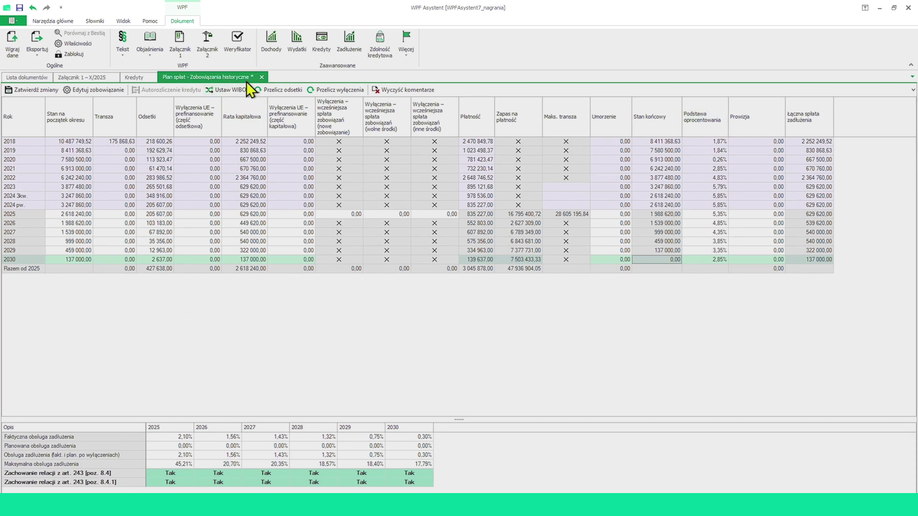
click(34, 91)
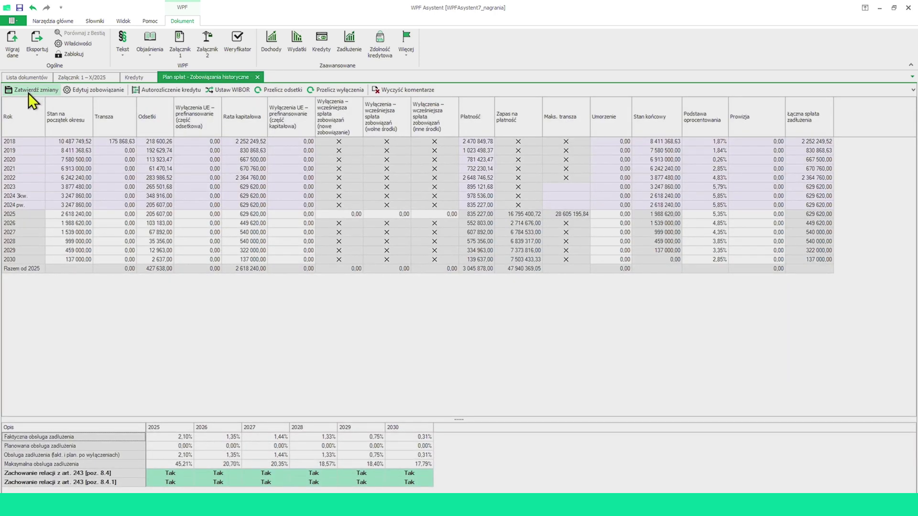
click(257, 77)
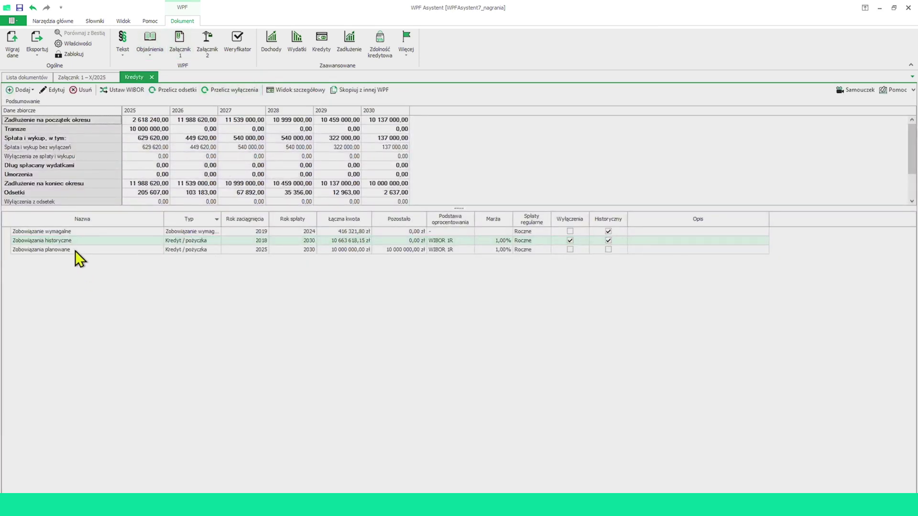
- Open the repayment plan of Zobowiązania planowane and examine the 2026 capital instalment and the 2025 maximum tranche
double_click(406, 251)
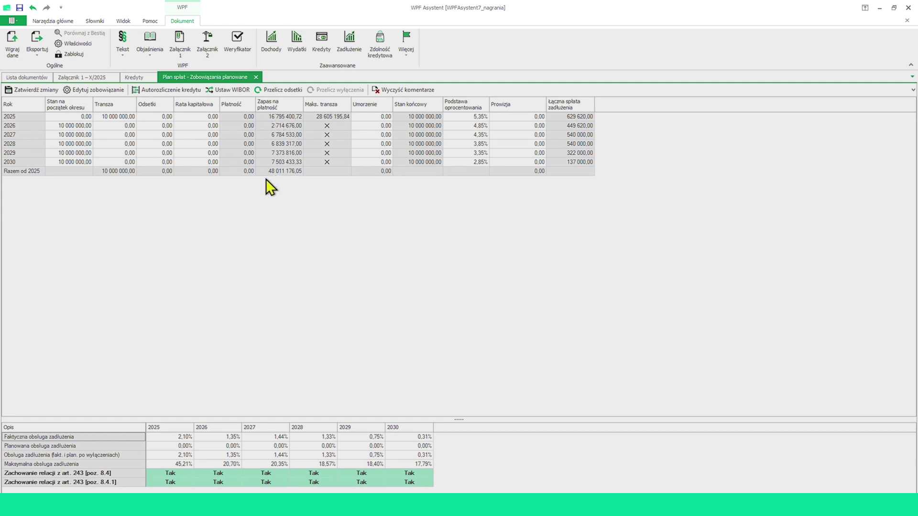
click(193, 125)
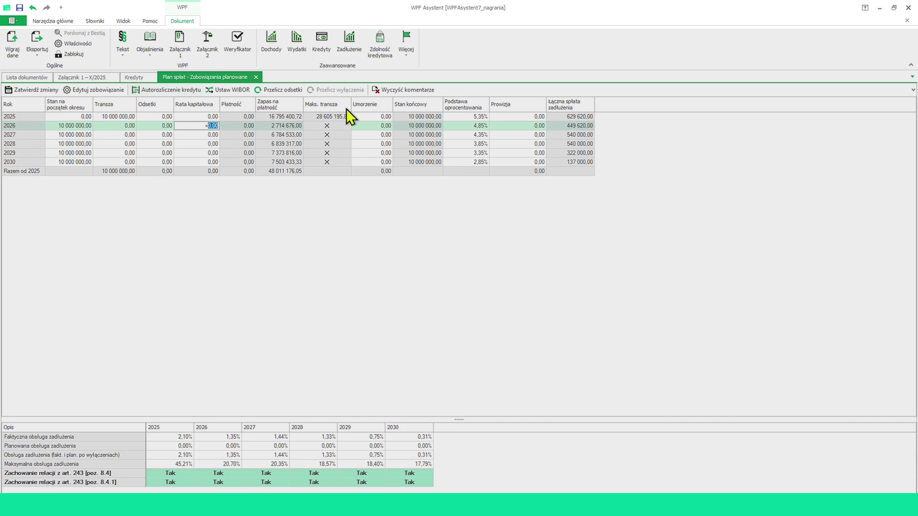
click(334, 117)
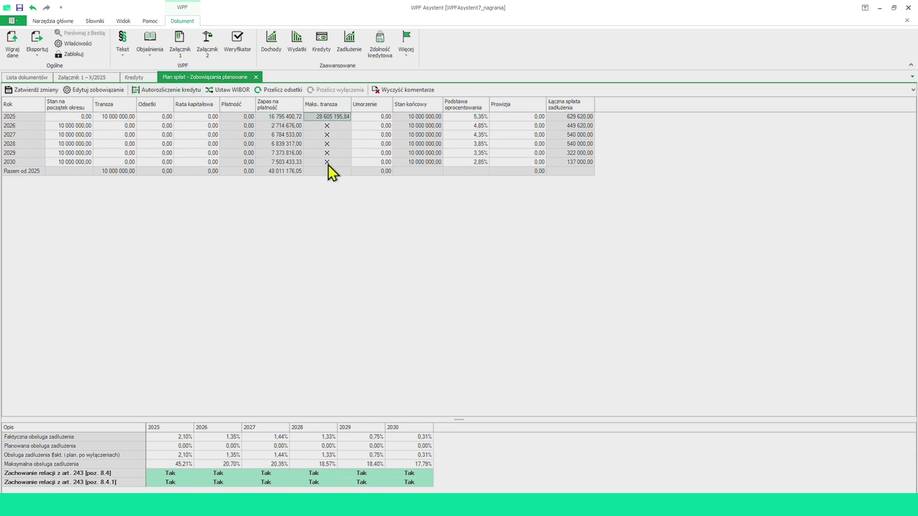
click(307, 118)
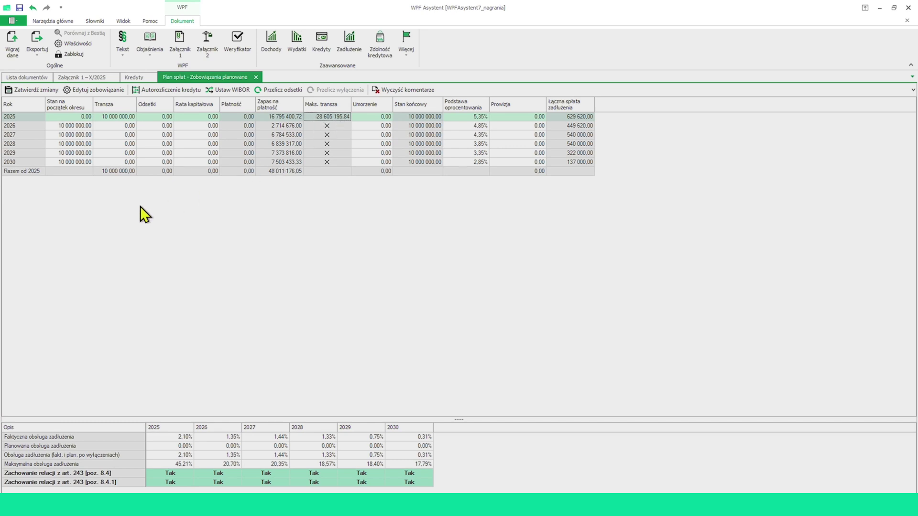
- Set the planned liabilities' capital instalments (Rata kapitałowa) to 2 500 000 for each year from 2027 to 2030
click(199, 135)
text(25)
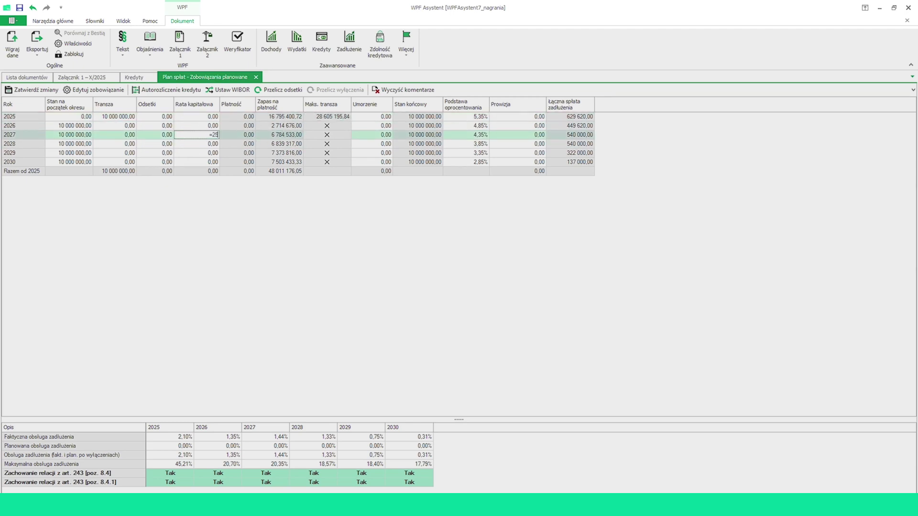
text(00000)
key(Return)
click(200, 136)
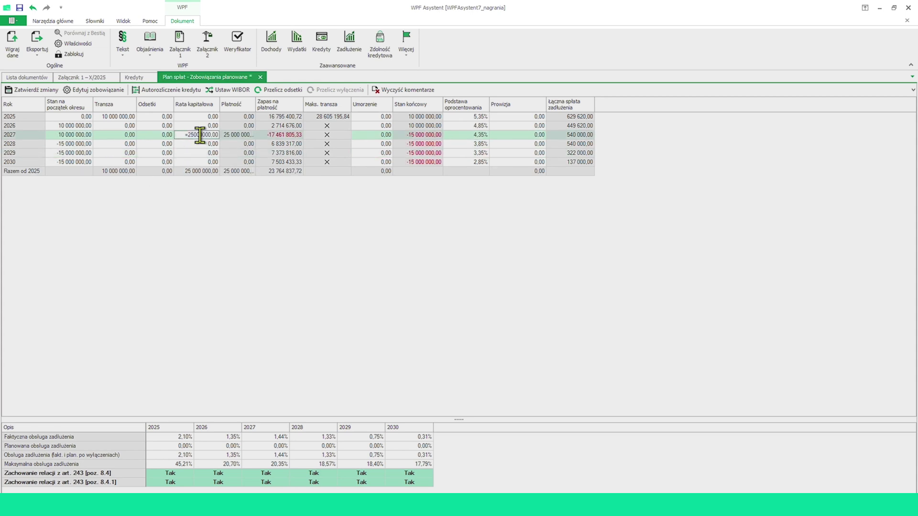
key(BackSpace)
click(200, 153)
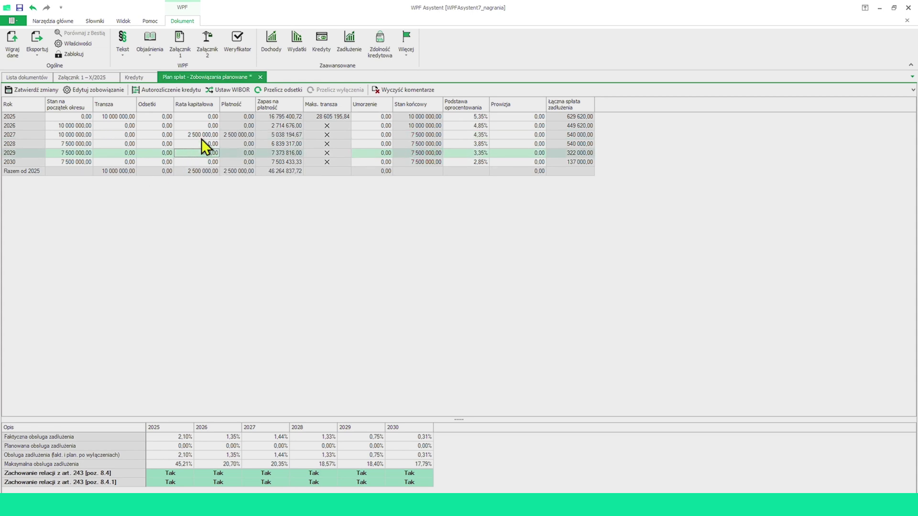
click(202, 137)
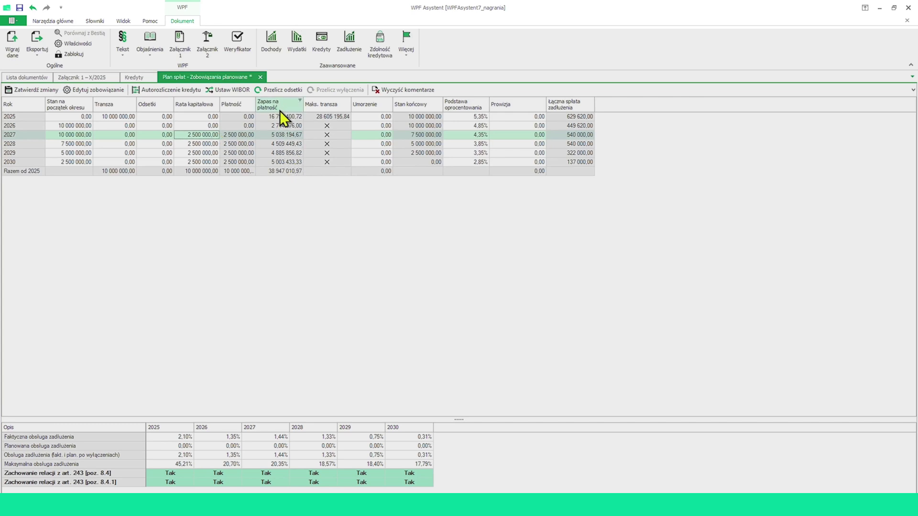
click(199, 127)
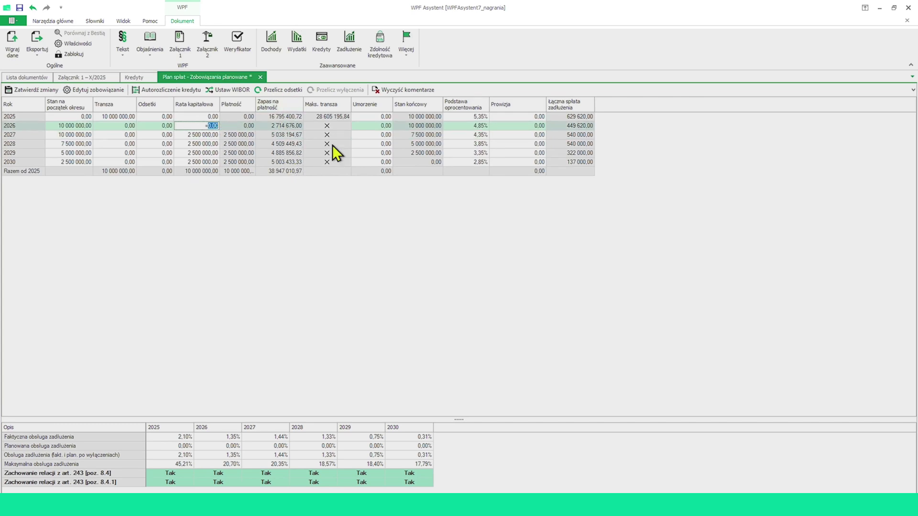
key(Up)
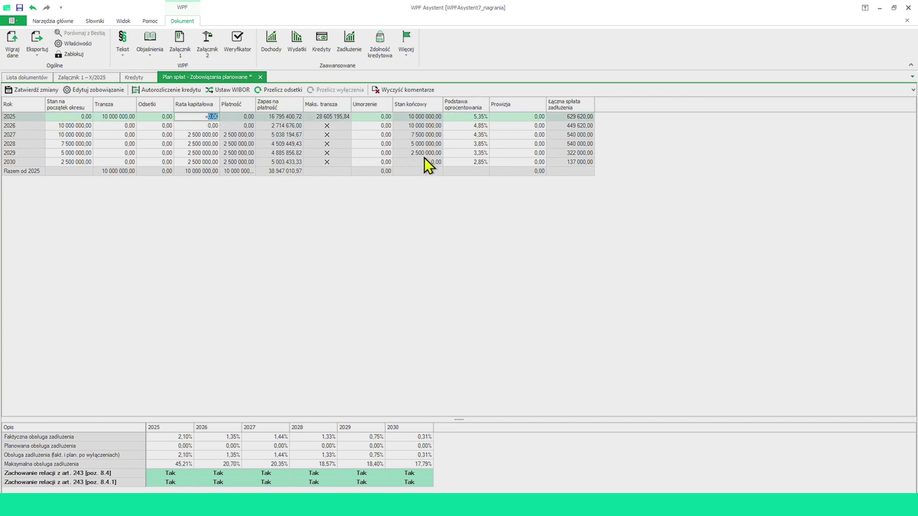
click(425, 163)
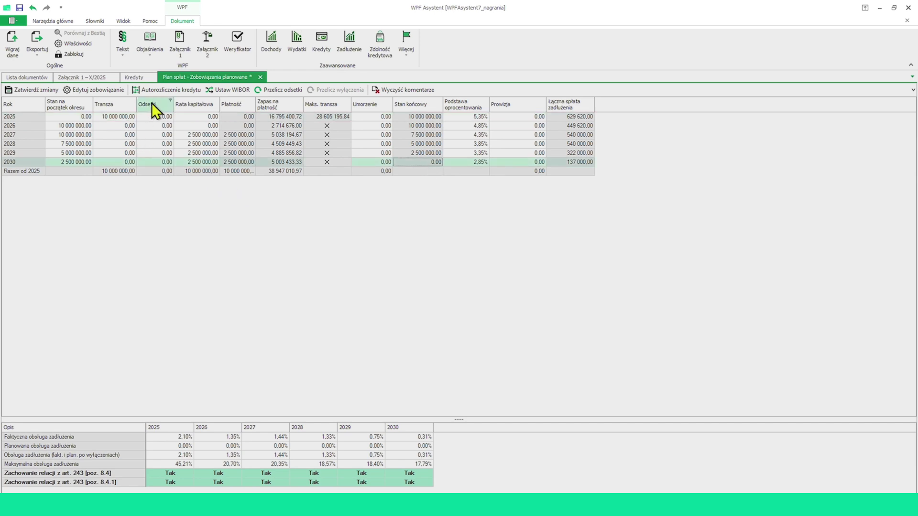
- Recalculate the planned liabilities' interest for 2026 to 2030 using the averaged method with rounding, then approve the changes and close the plan
click(277, 90)
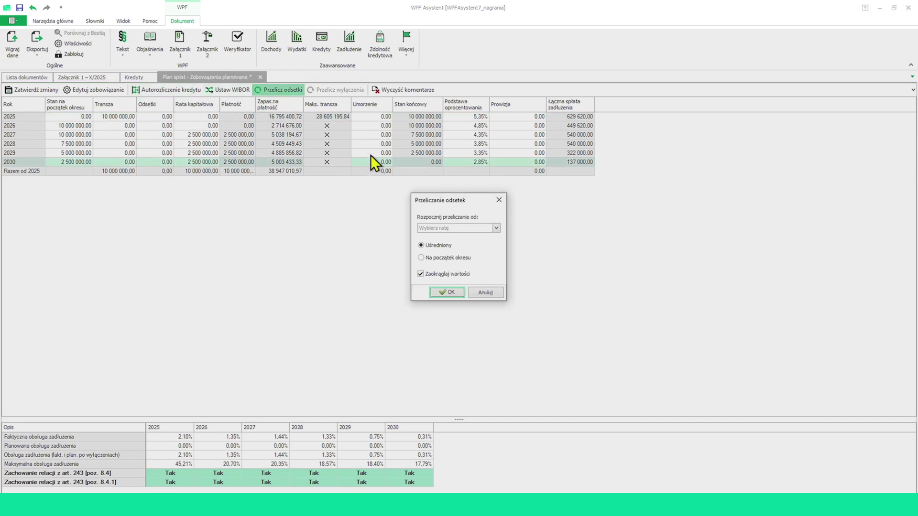
click(496, 228)
click(481, 245)
click(450, 293)
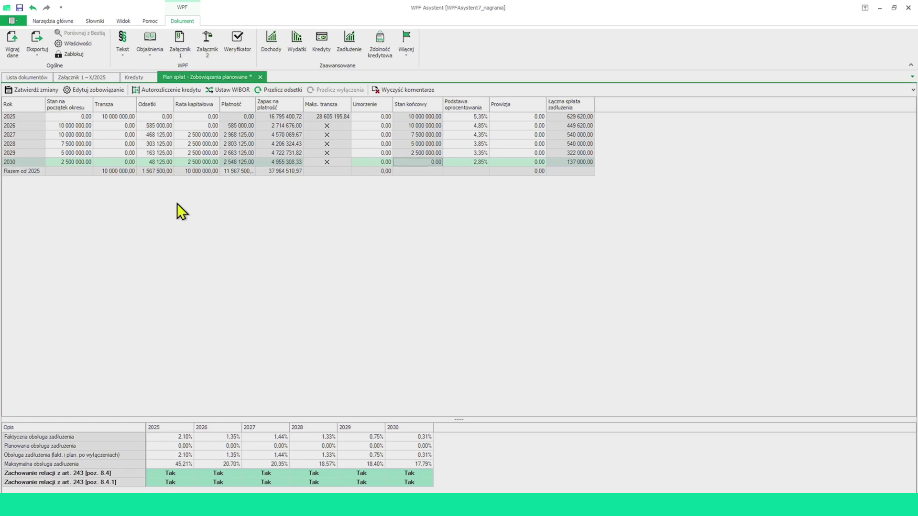
click(33, 89)
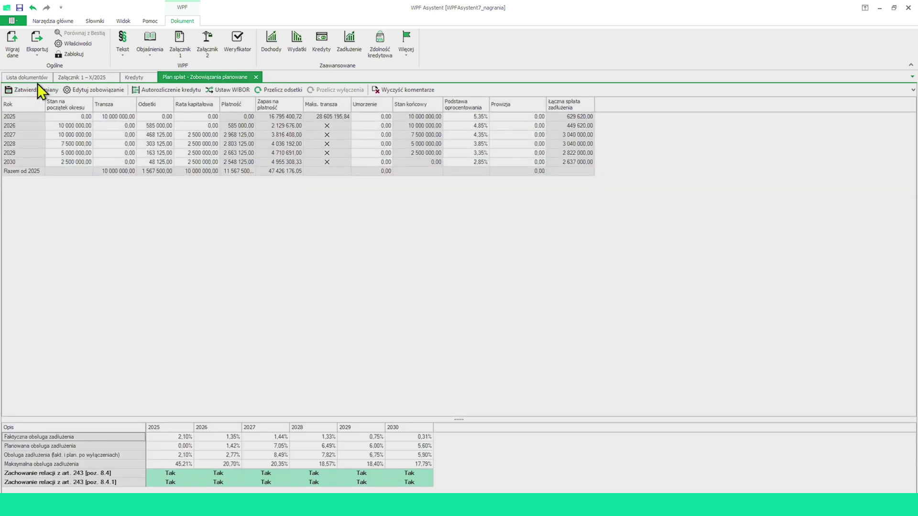
click(257, 76)
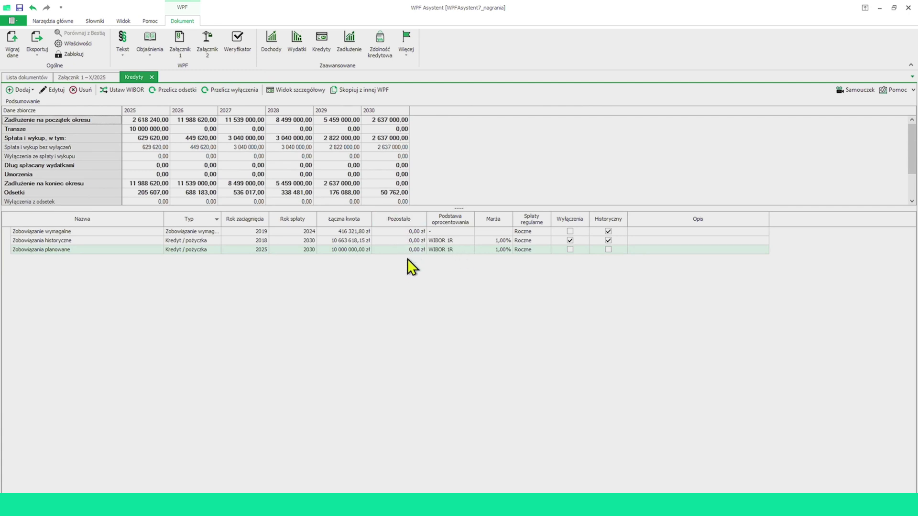
- Start adding a new liability to the loans list
click(33, 88)
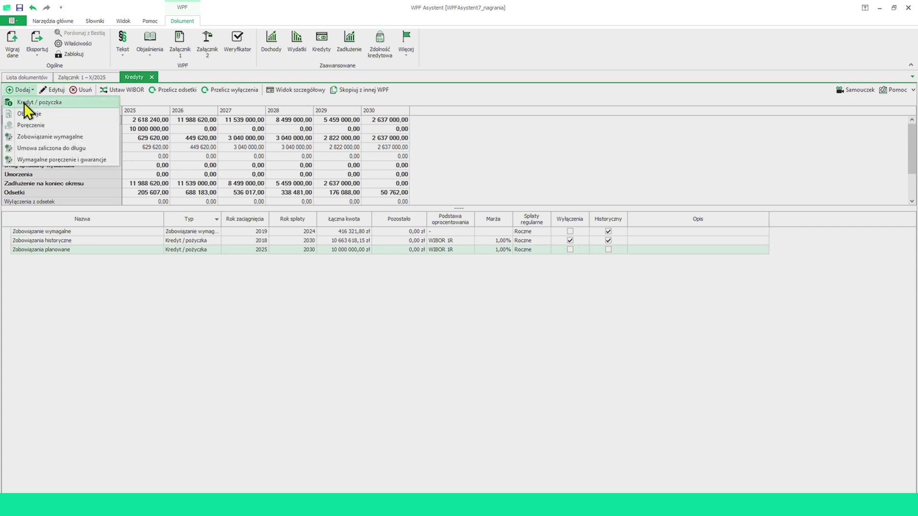